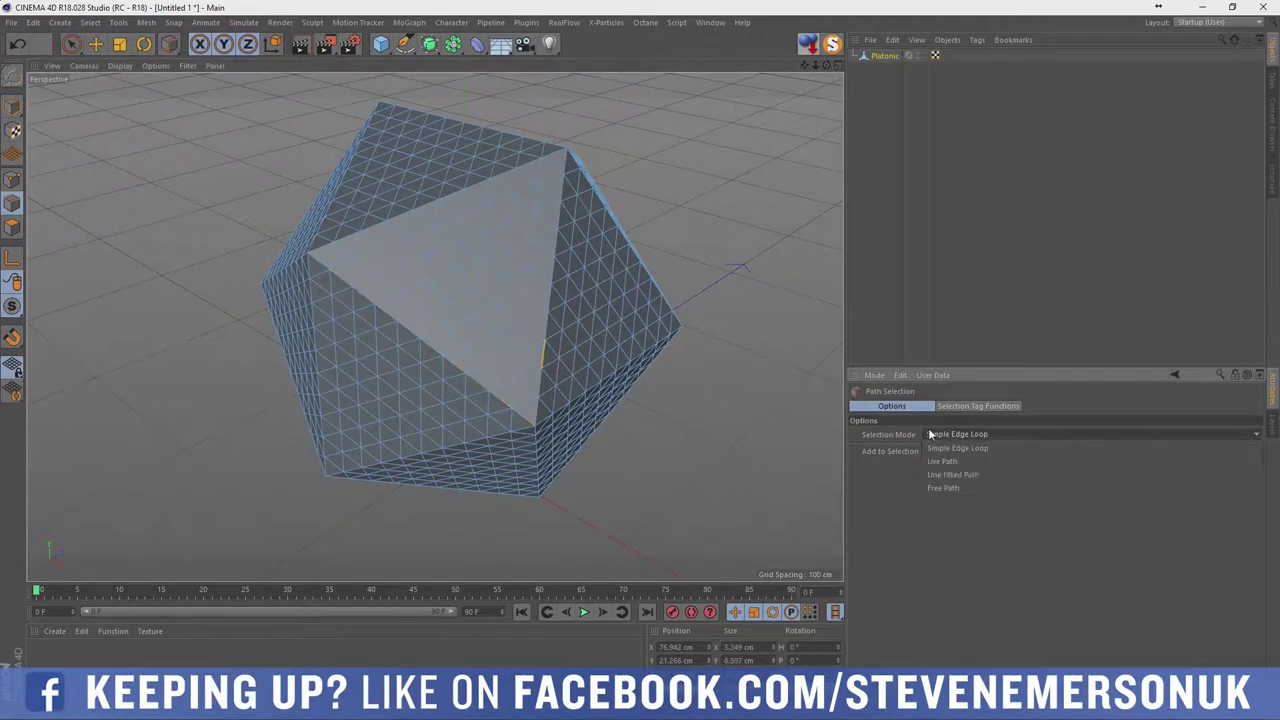
Step: Select the icosahedron's face-border edges as line-fitted paths, then deselect the bevelled mesh
{"action": "left_click", "coordinate": [972, 476]}
{"action": "mouse_move", "coordinate": [536, 300]}
{"action": "left_mouse_down", "text": "alt"}
{"action": "mouse_move", "coordinate": [712, 357]}
{"action": "mouse_move", "coordinate": [370, 314]}
{"action": "left_mouse_up", "text": "alt"}
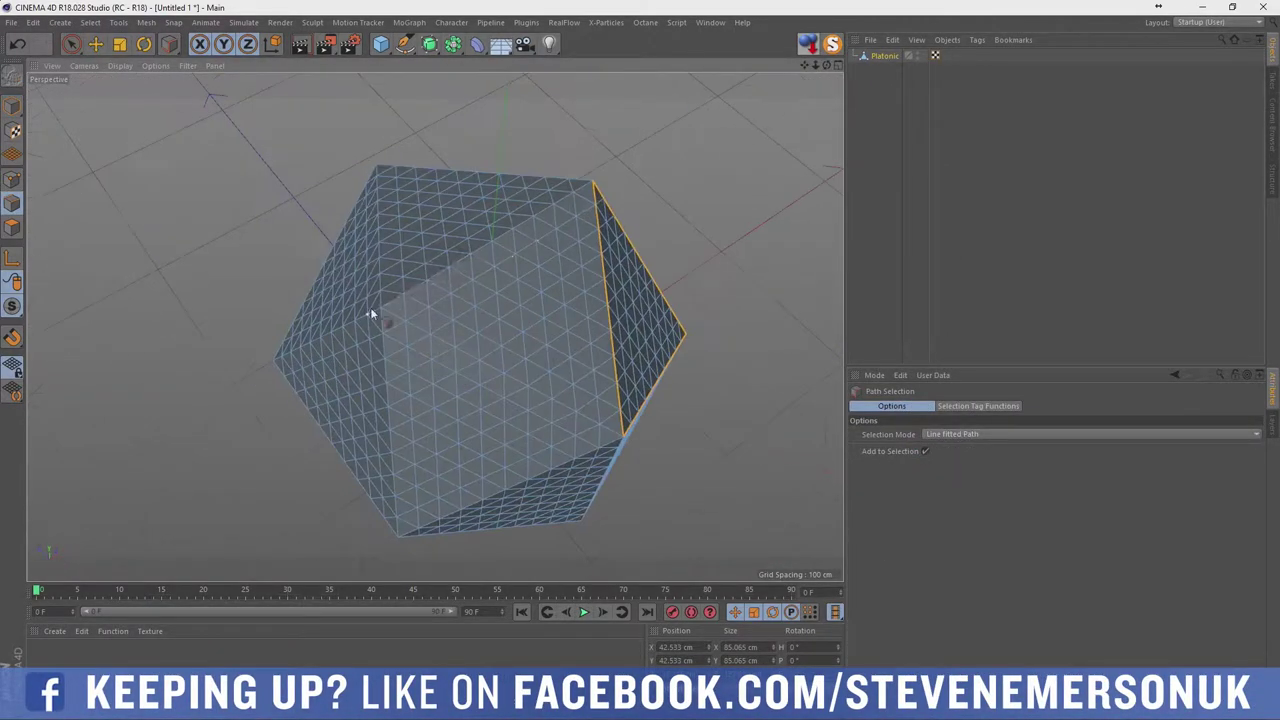
{"action": "mouse_move", "coordinate": [607, 446]}
{"action": "left_mouse_down", "text": "alt"}
{"action": "mouse_move", "coordinate": [531, 486]}
{"action": "mouse_move", "coordinate": [540, 330]}
{"action": "mouse_move", "coordinate": [517, 194]}
{"action": "mouse_move", "coordinate": [603, 316]}
{"action": "mouse_move", "coordinate": [526, 546]}
{"action": "mouse_move", "coordinate": [334, 334]}
{"action": "mouse_move", "coordinate": [278, 378]}
{"action": "mouse_move", "coordinate": [292, 464]}
{"action": "mouse_move", "coordinate": [585, 208]}
{"action": "left_mouse_up", "text": "alt"}
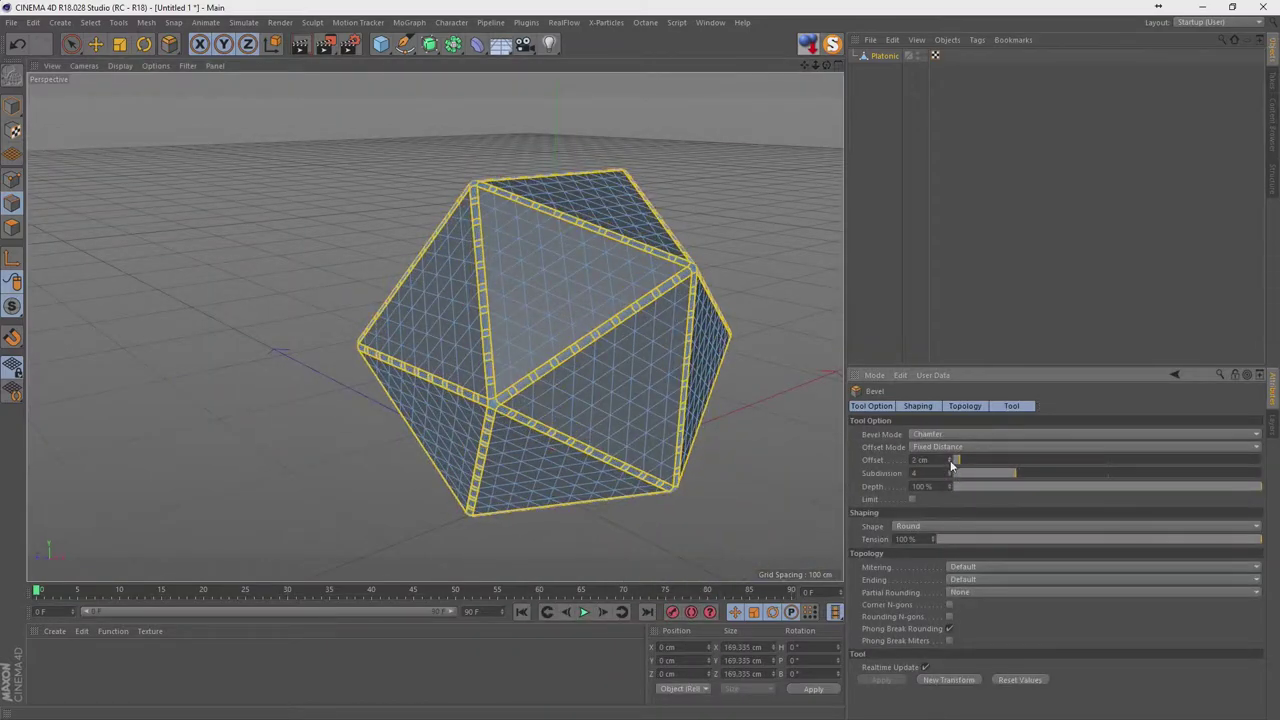
{"action": "left_click", "coordinate": [895, 87]}
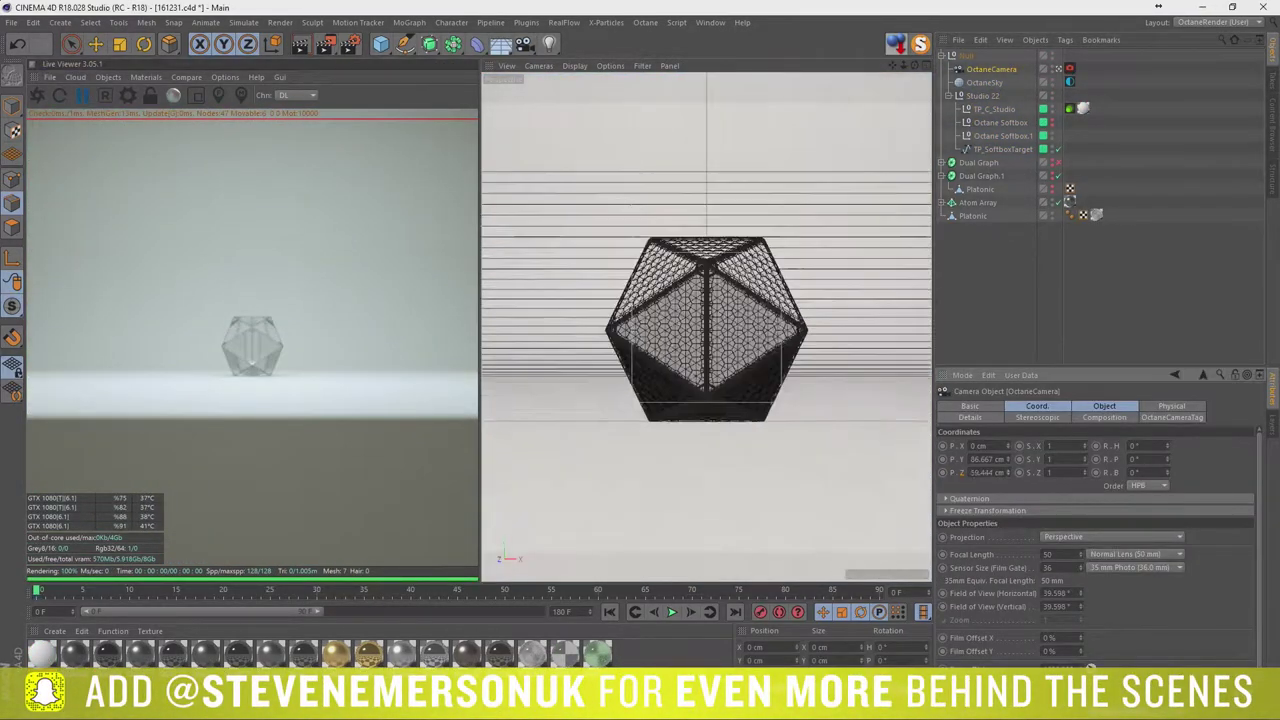
Step: Set the Atom Array struts to 0.3 cm, group them under a Null and tilt about 24°
{"action": "left_click", "coordinate": [38, 96]}
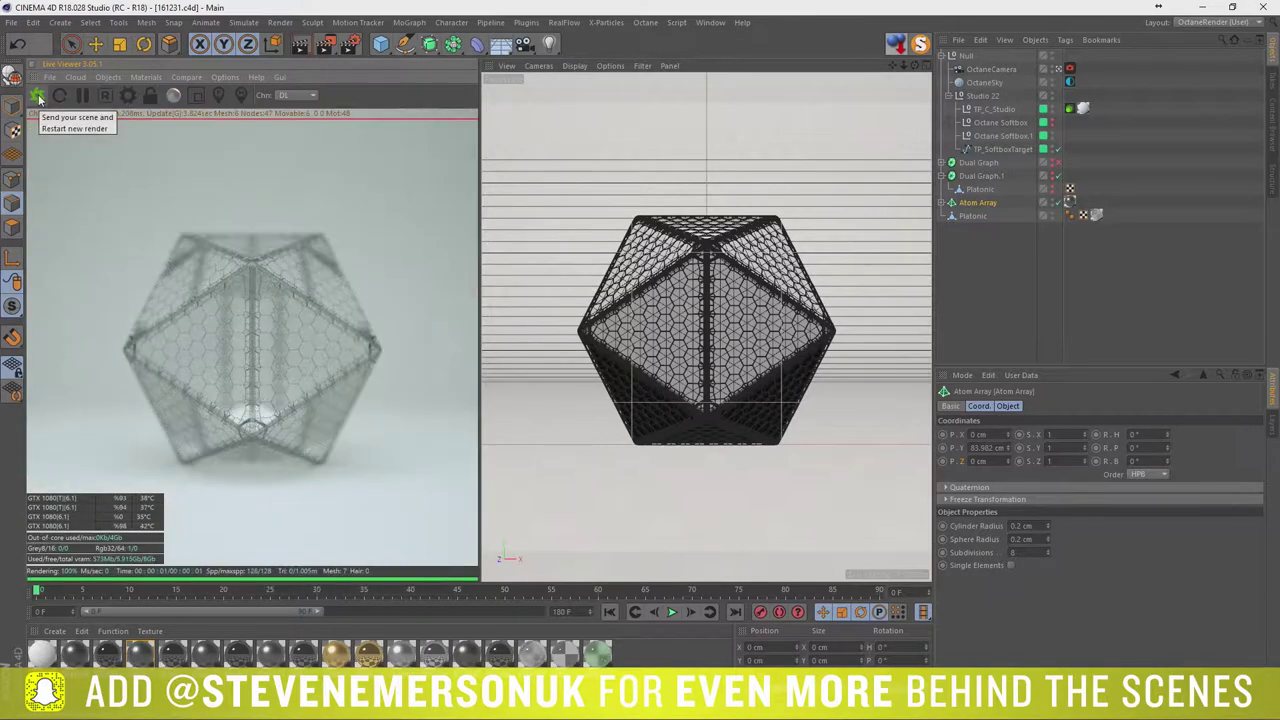
{"action": "key", "text": "ctrl+y"}
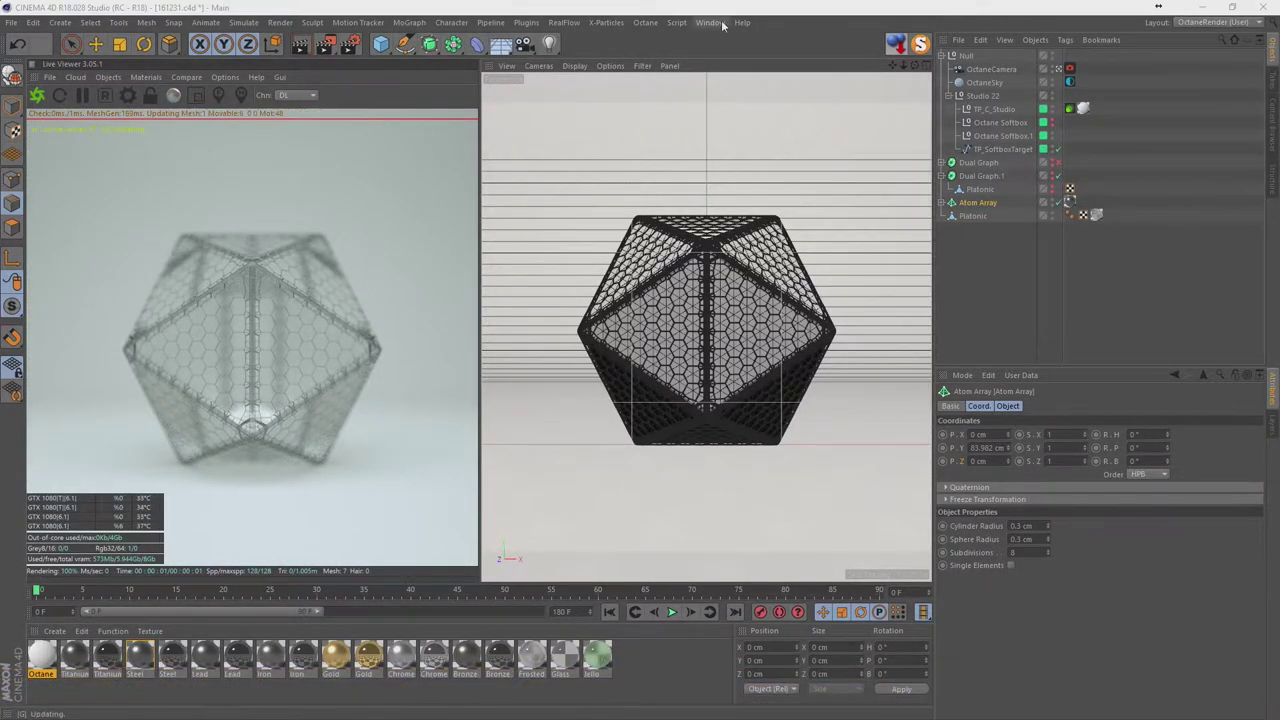
{"action": "key", "text": "alt+g"}
{"action": "left_click_drag", "start_coordinate": [1166, 434], "coordinate": [1185, 432]}
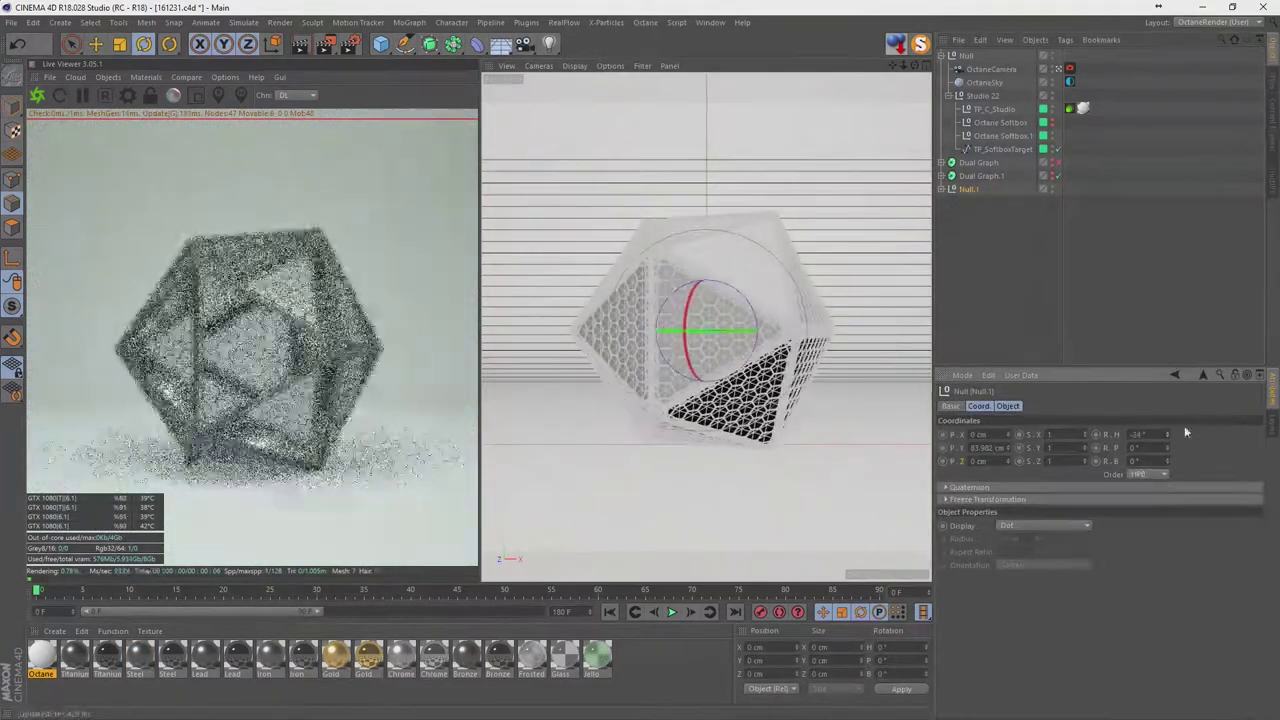
Step: Move the Atom Array out of the group and apply the Steel material to Dual Graph.2
{"action": "left_click", "coordinate": [946, 189]}
{"action": "left_click", "coordinate": [985, 202]}
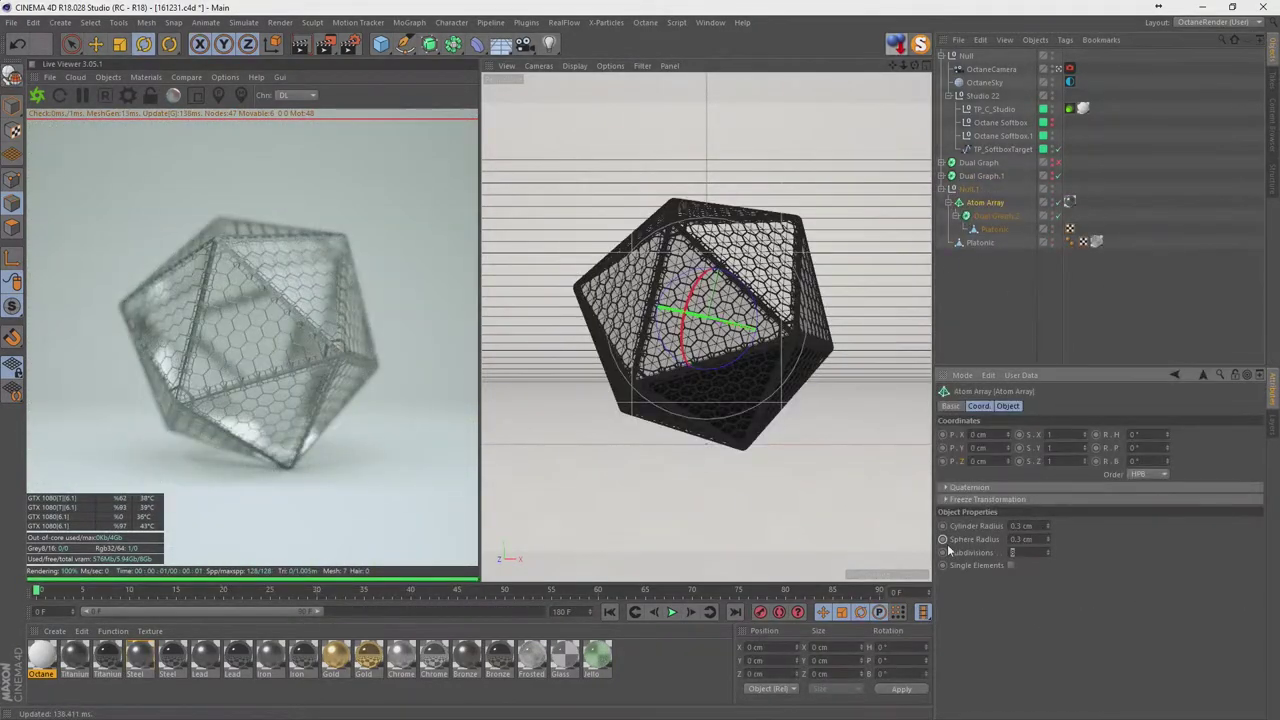
{"action": "left_click_drag", "start_coordinate": [985, 202], "coordinate": [1053, 258], "text": "ctrl"}
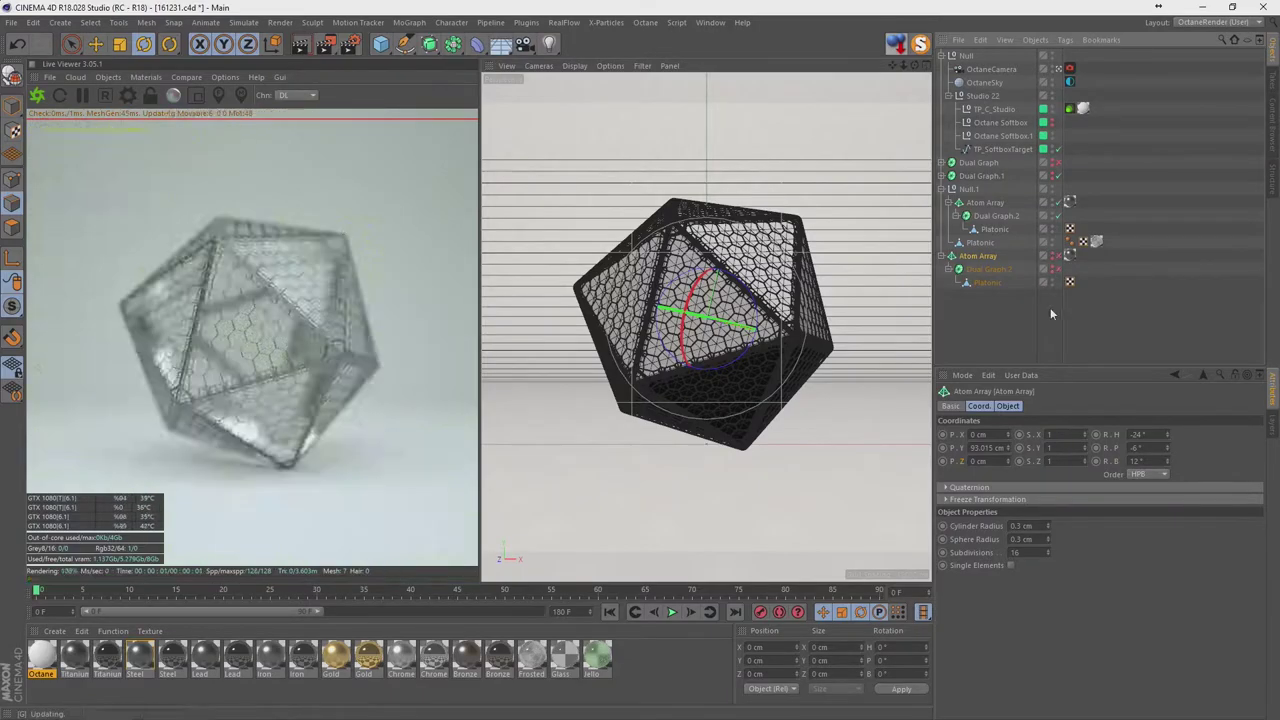
{"action": "right_click", "coordinate": [655, 290]}
{"action": "left_click", "coordinate": [720, 470]}
{"action": "left_click", "coordinate": [141, 660]}
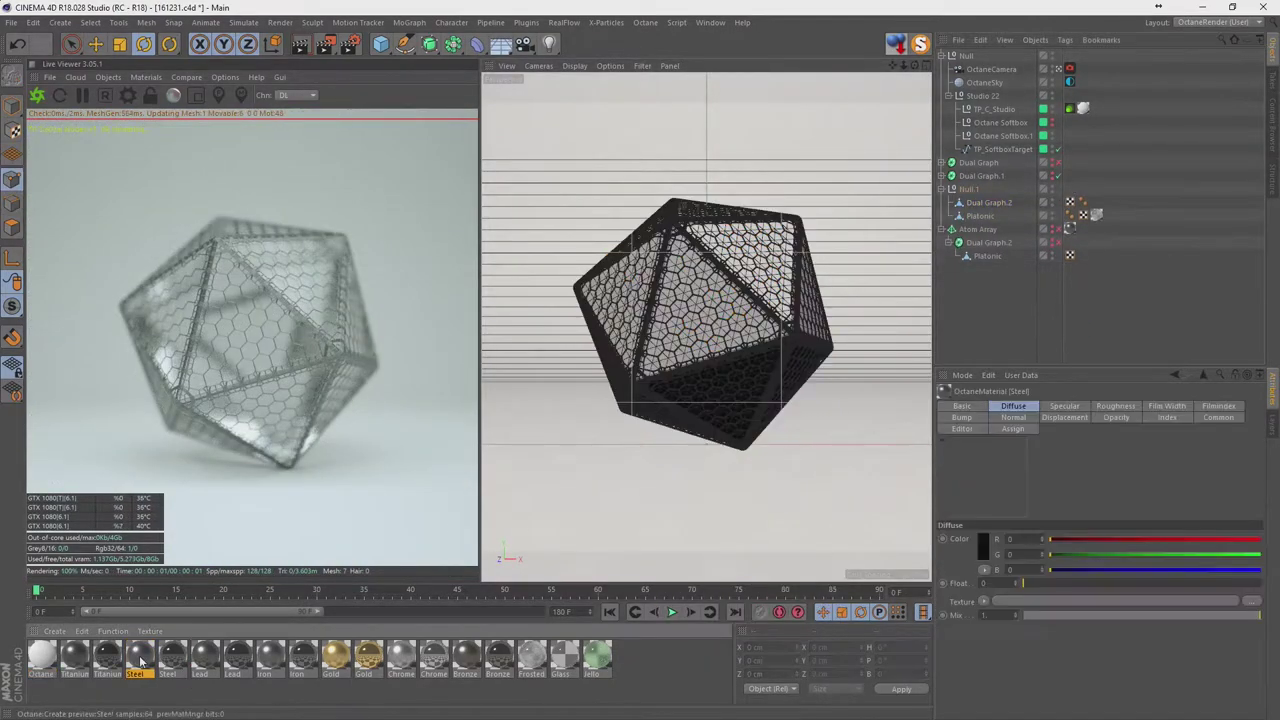
{"action": "left_click_drag", "start_coordinate": [141, 660], "coordinate": [1090, 203]}
Step: Add a new icosahedron, make it an editable polygon copy and recentre it at the origin
{"action": "left_click", "coordinate": [417, 75]}
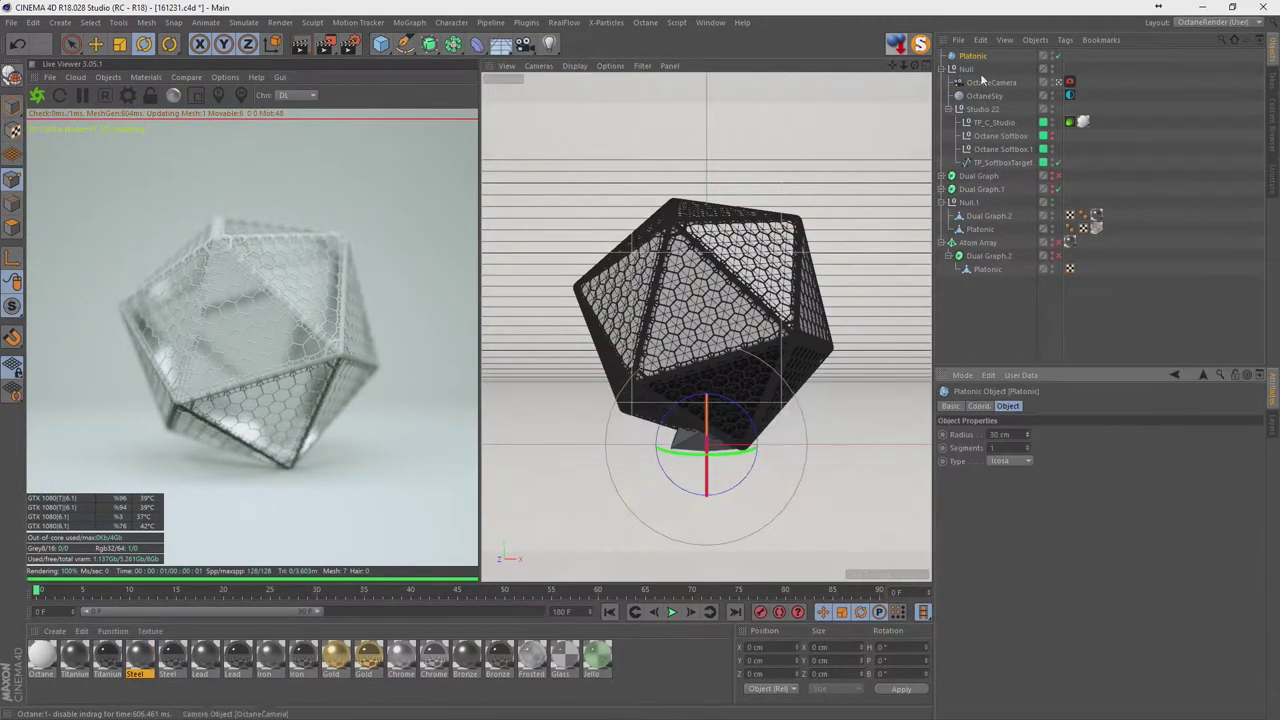
{"action": "key", "text": "F5"}
{"action": "key", "text": "F1"}
{"action": "key", "text": "F5"}
{"action": "key", "text": "F3"}
{"action": "left_click", "coordinate": [979, 406]}
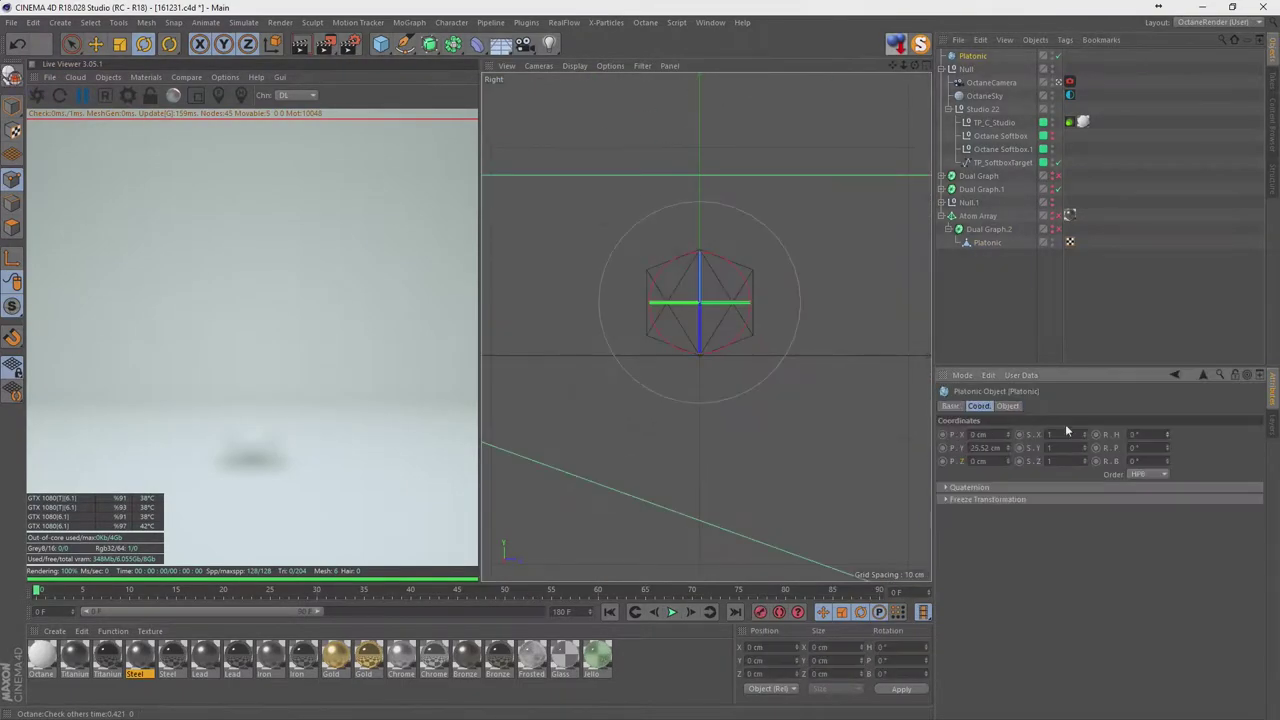
{"action": "key", "text": "c"}
{"action": "left_click", "coordinate": [145, 22]}
{"action": "left_click", "coordinate": [139, 84]}
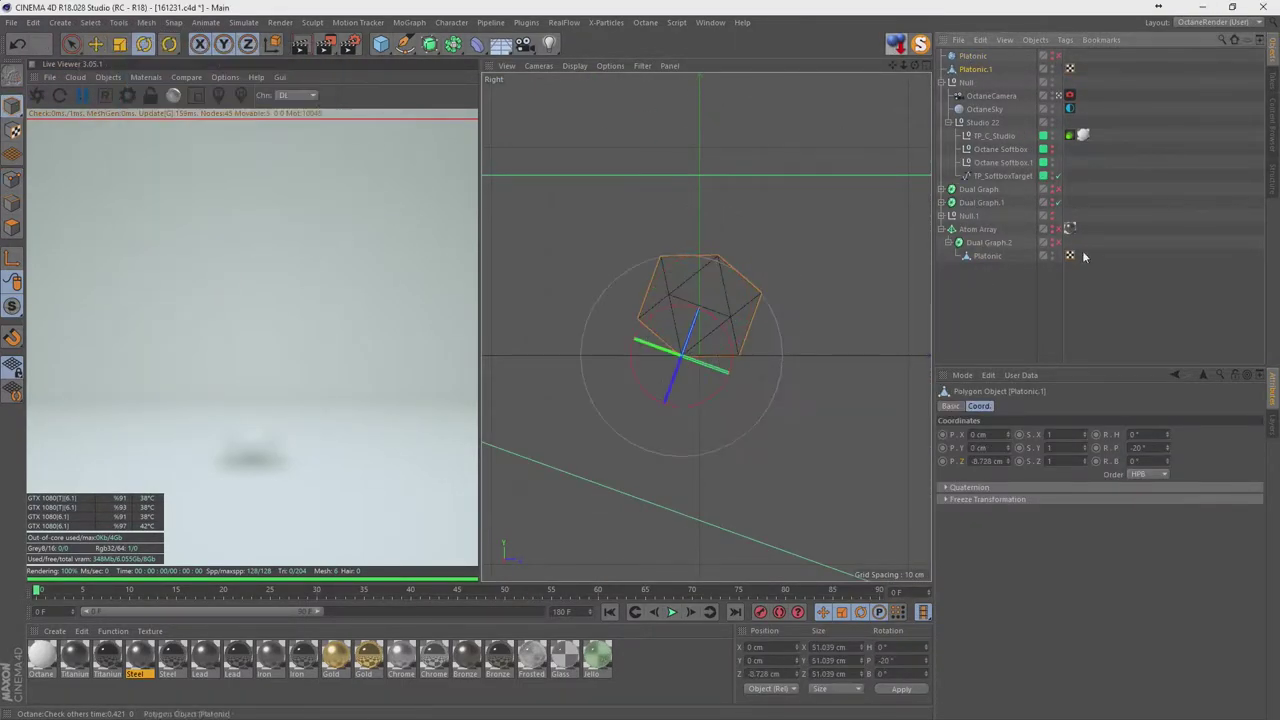
Step: Place the polygon icosahedron in a Cloner and scatter the clones with a Random effector
{"action": "left_click_drag", "start_coordinate": [975, 69], "coordinate": [970, 82]}
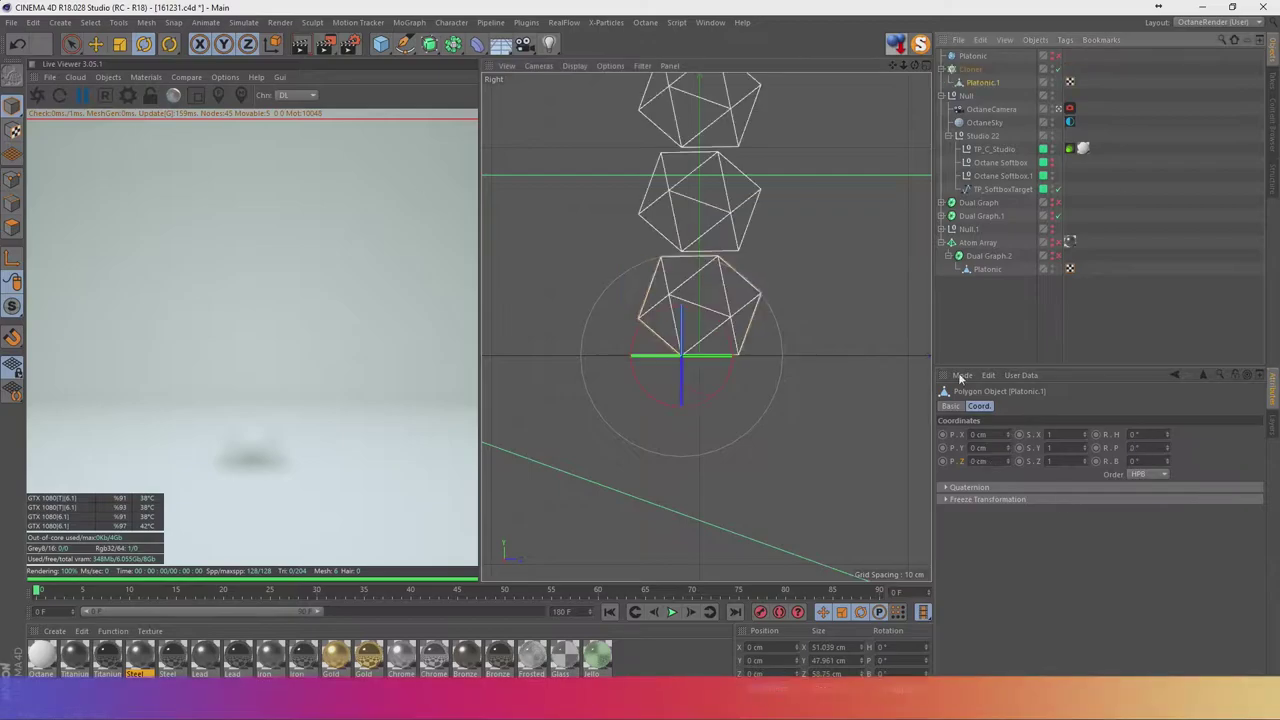
{"action": "left_click", "coordinate": [1015, 434]}
{"action": "left_click", "coordinate": [409, 22]}
{"action": "left_click", "coordinate": [550, 158]}
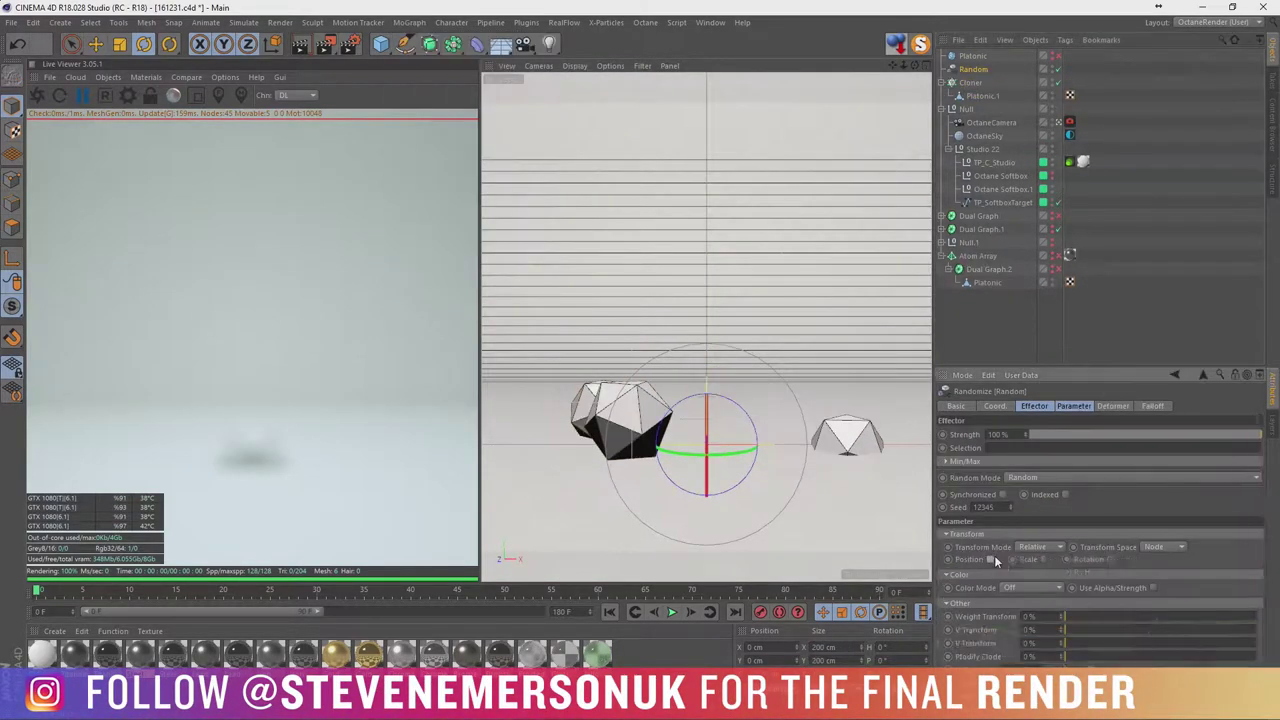
{"action": "left_click", "coordinate": [946, 242]}
{"action": "left_click", "coordinate": [1051, 256]}
Step: Raise the cylinder bars' emission power to about 256
{"action": "left_click", "coordinate": [970, 82]}
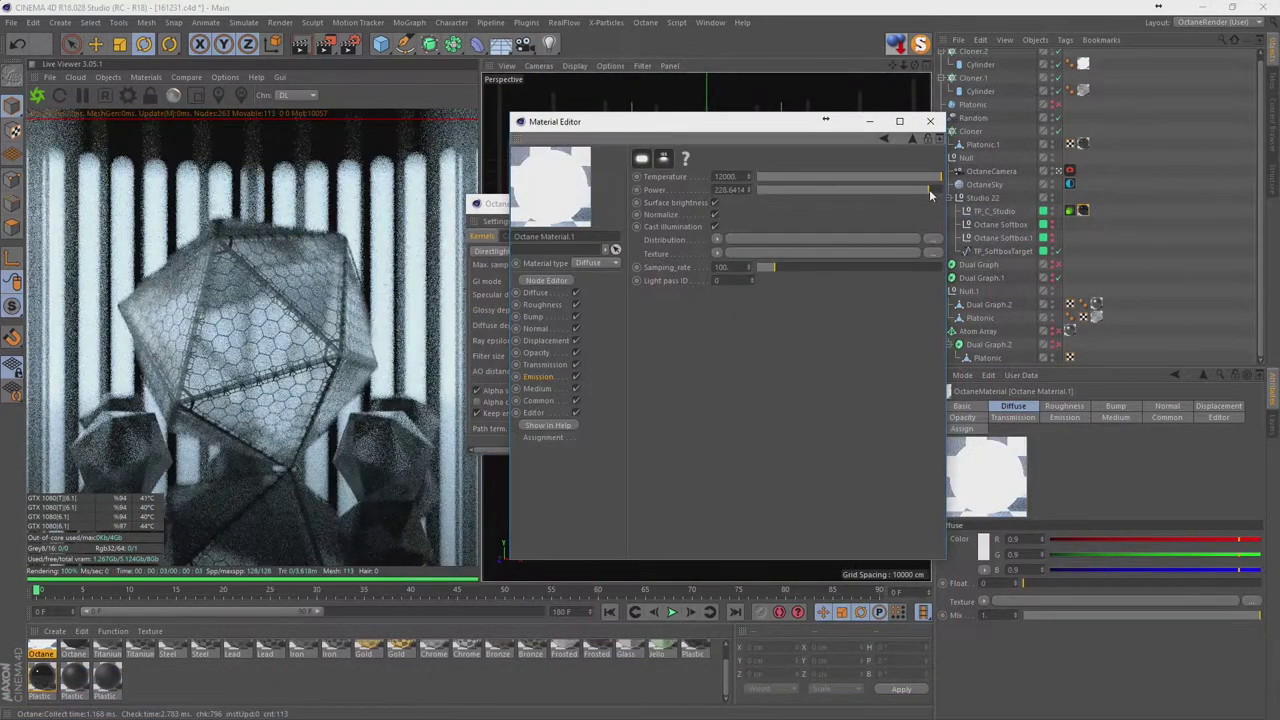
{"action": "left_click_drag", "start_coordinate": [929, 189], "coordinate": [935, 189]}
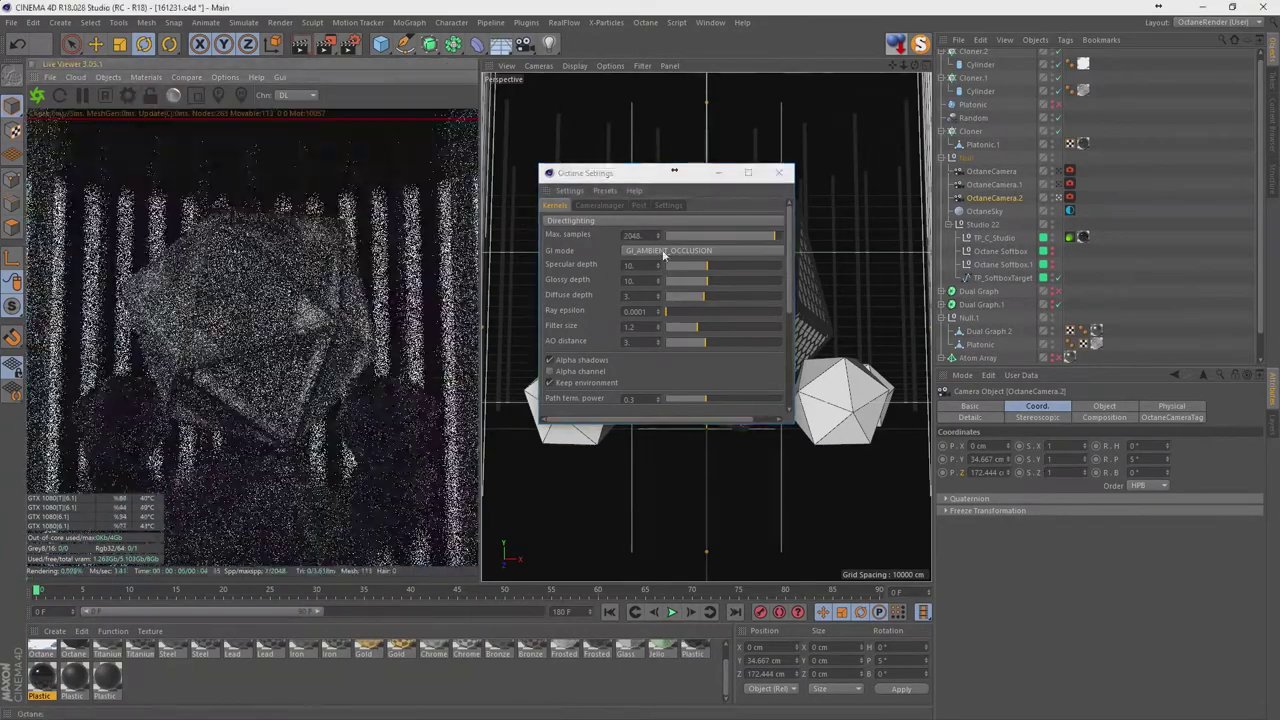
Step: Push the Octane post-processing glare power near maximum
{"action": "left_click", "coordinate": [638, 205]}
{"action": "left_click_drag", "start_coordinate": [700, 247], "coordinate": [776, 251]}
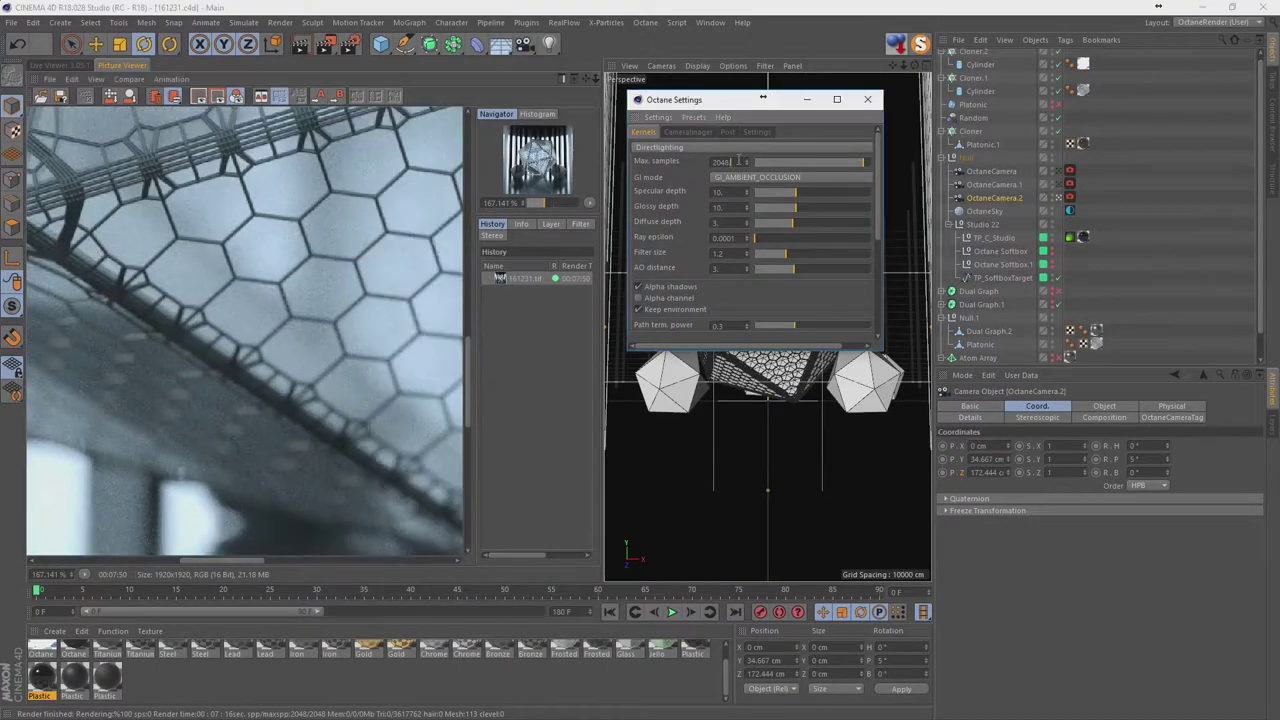
Step: Re-render the final frame with Shift+R
{"action": "key", "text": "shift+r"}
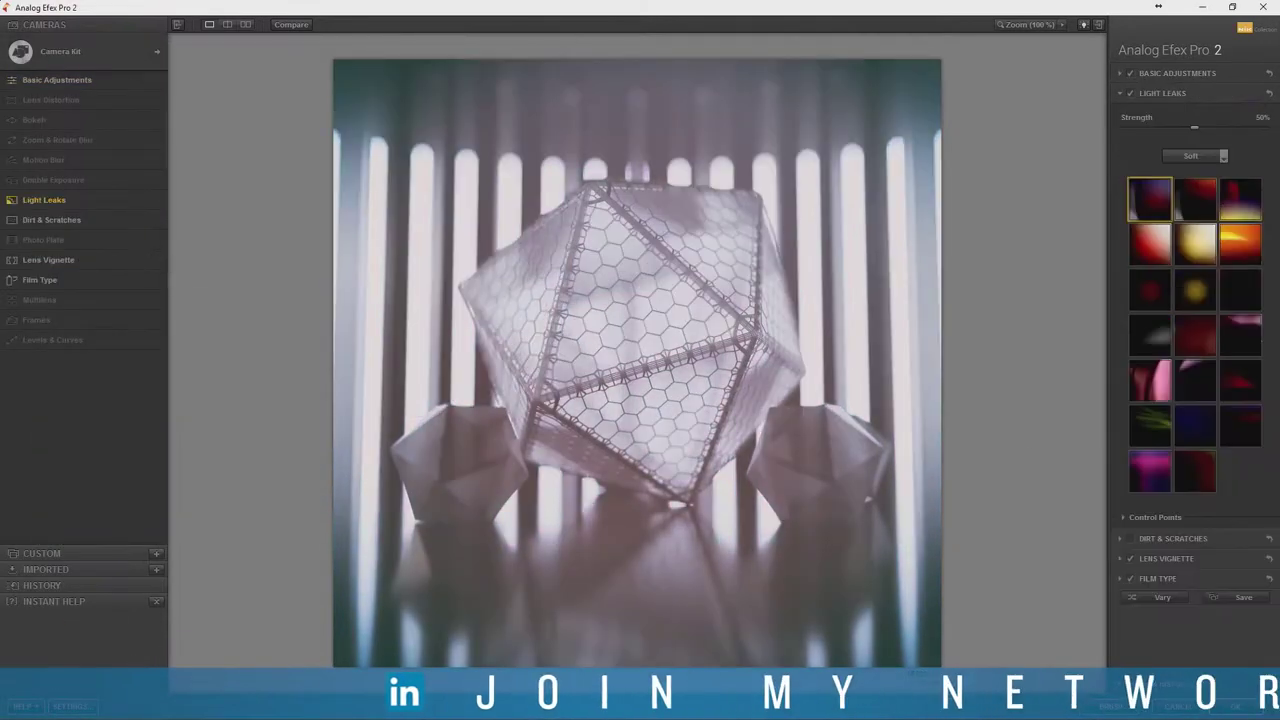
Step: Try a dark-blue light leak, then switch to the top-right Crisp light leak preset
{"action": "left_click", "coordinate": [1195, 428]}
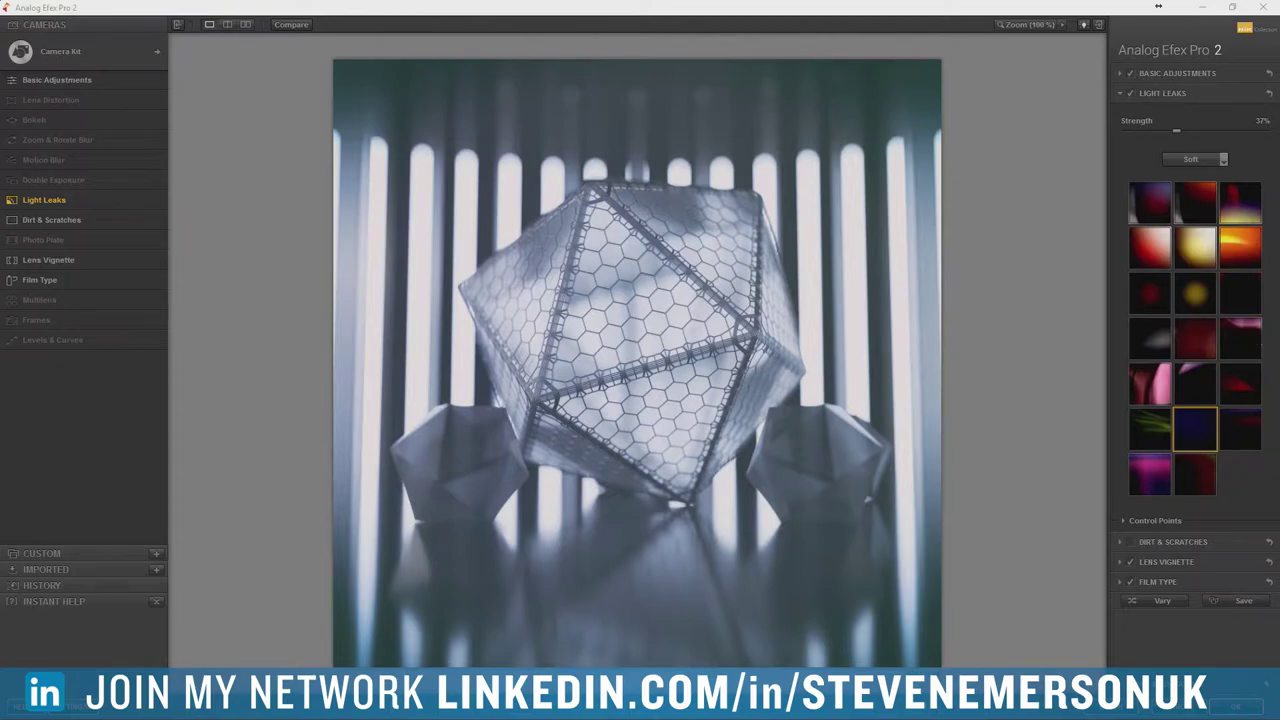
{"action": "left_click", "coordinate": [1195, 159]}
{"action": "left_click", "coordinate": [1240, 202]}
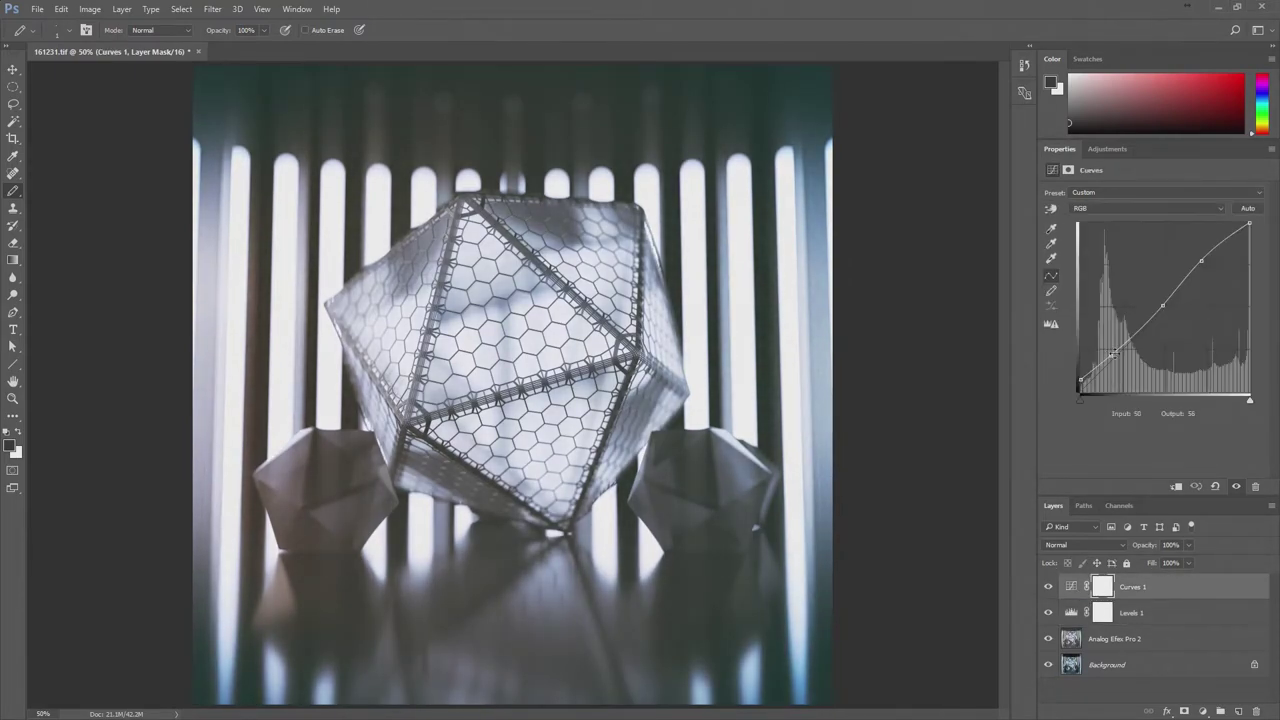
Step: Set Hue/Saturation to hue -1 and saturation +26, then reselect Curves 1
{"action": "left_click_drag", "start_coordinate": [1163, 241], "coordinate": [1152, 241]}
{"action": "left_click_drag", "start_coordinate": [1135, 265], "coordinate": [1180, 265]}
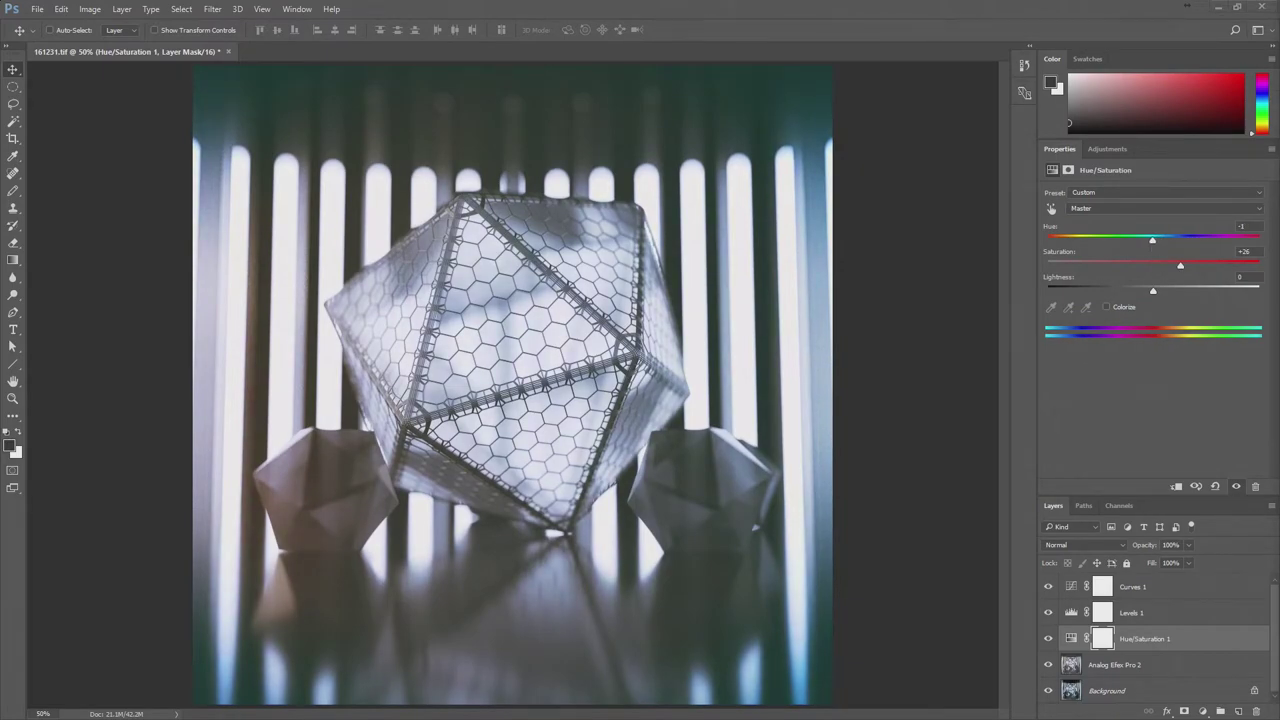
{"action": "key", "text": "alt+bracketright"}
{"action": "key", "text": "alt+bracketright"}
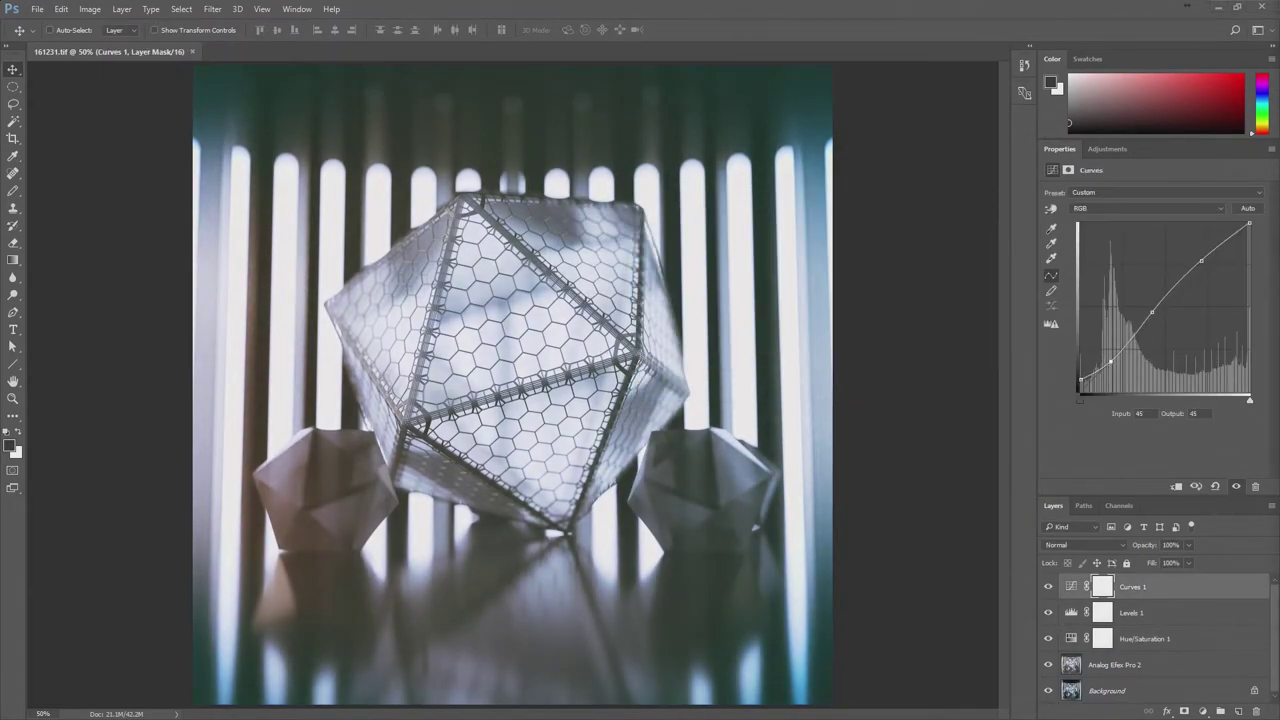